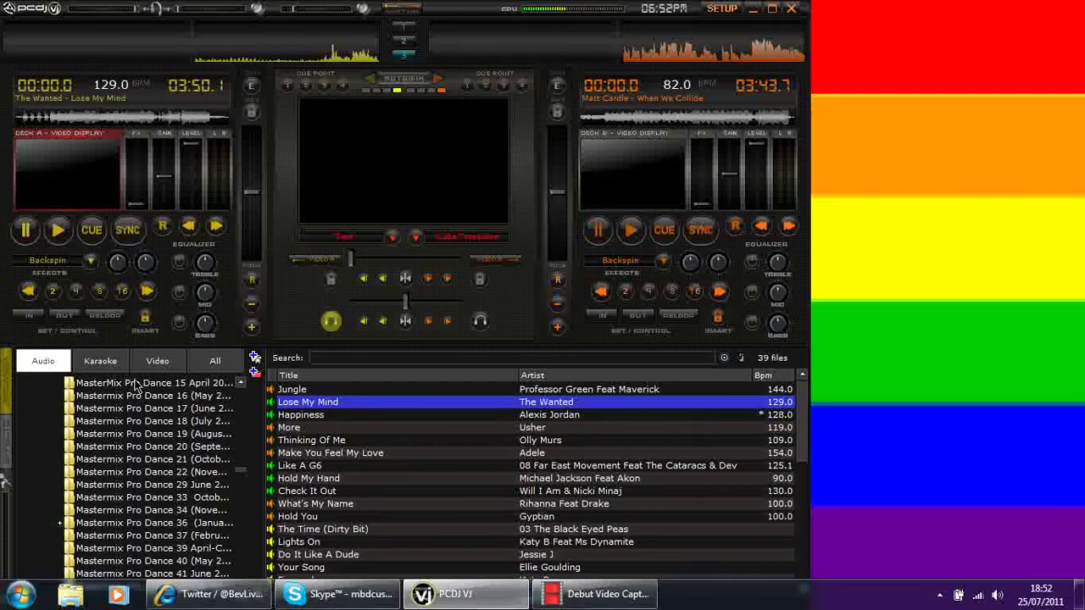
Load One More Time (Richard Grey's Subliminal Mix) from the 16th Mastermix Pro Dance folder onto Deck A
left_click(123, 410)
left_click(132, 400)
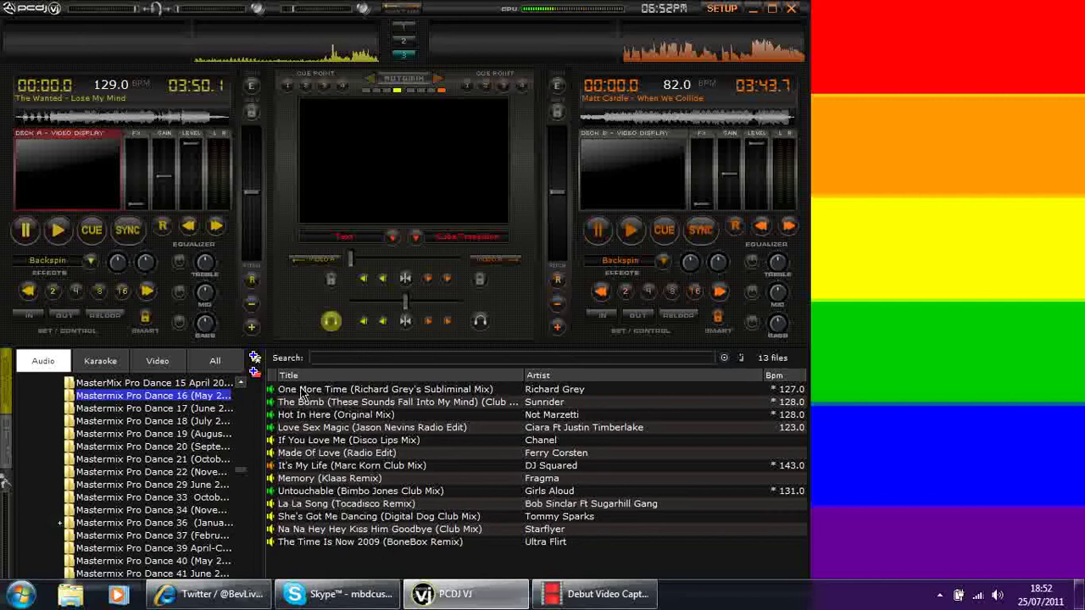
left_click_drag(301, 391, 186, 175)
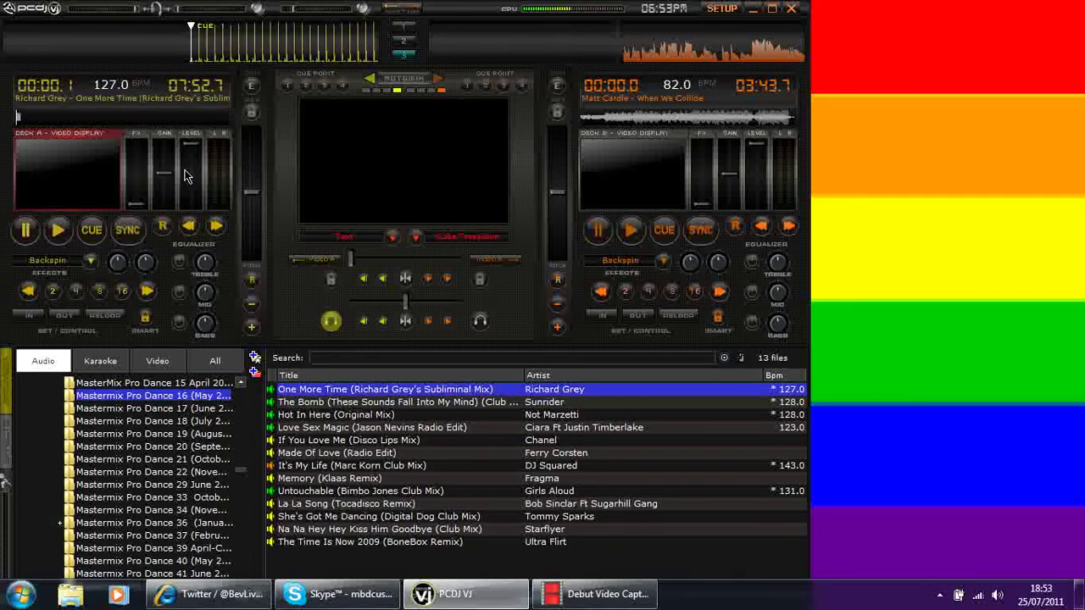
Search 'copa' and load Copacabana 2005 (White Label Ultimix) onto Deck B
left_click(340, 359)
type("c")
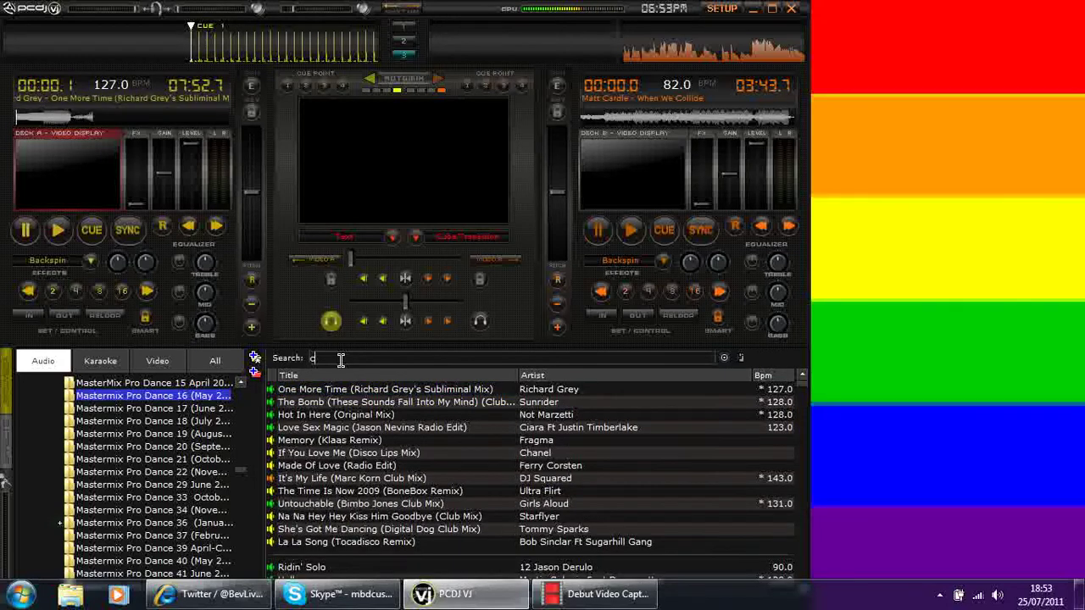
type("opa")
left_click(345, 392)
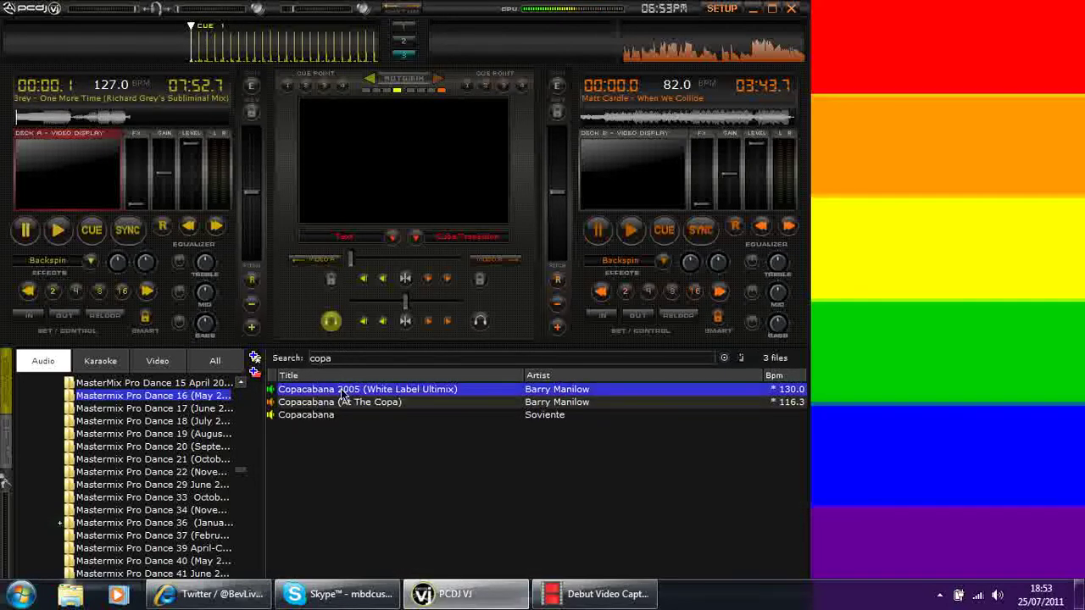
left_click_drag(708, 195, 708, 195)
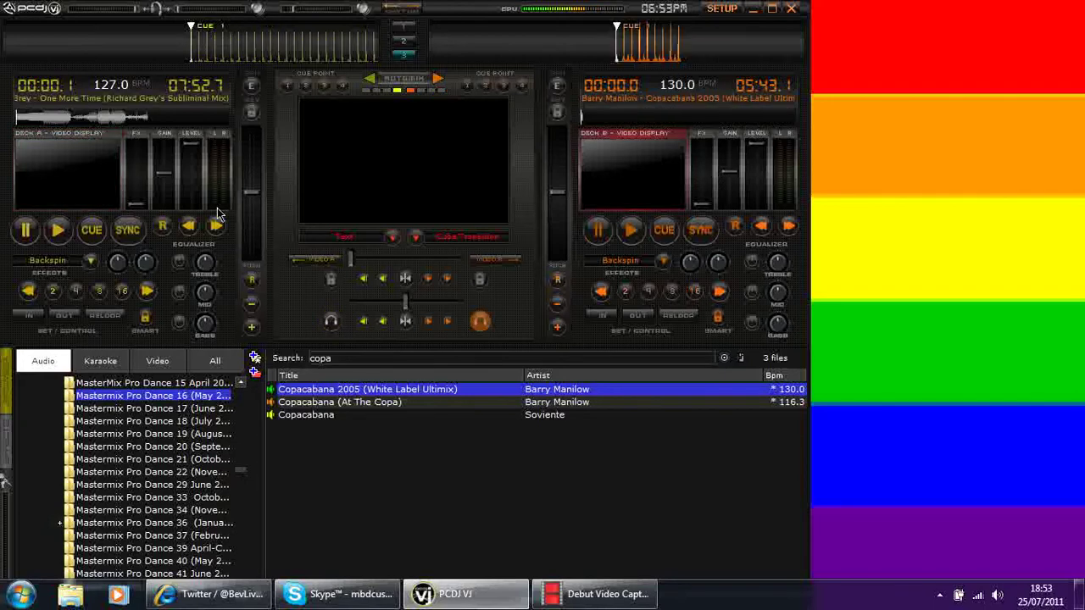
Clear the search, reset the pitches, and sync Deck A to Deck B's 130 BPM
left_click(127, 230)
double_click(321, 357)
key("BackSpace")
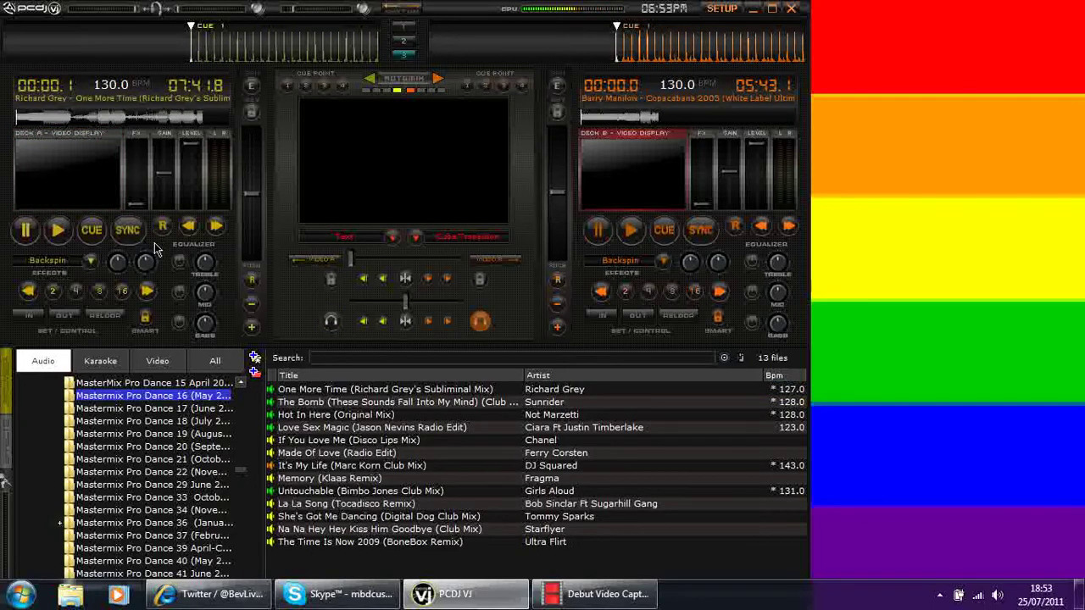
left_click(251, 279)
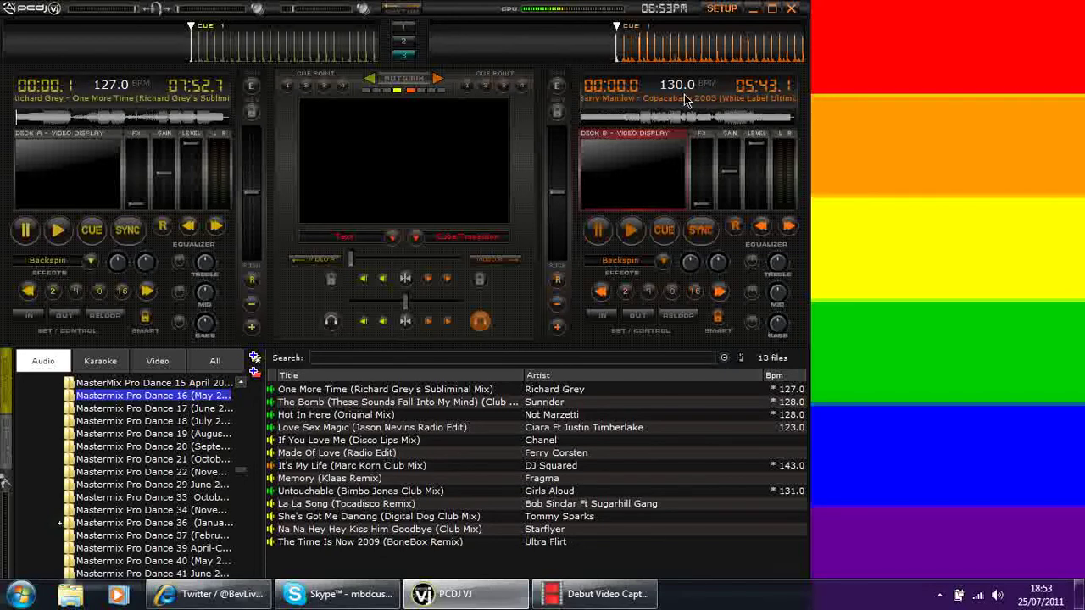
left_click(129, 237)
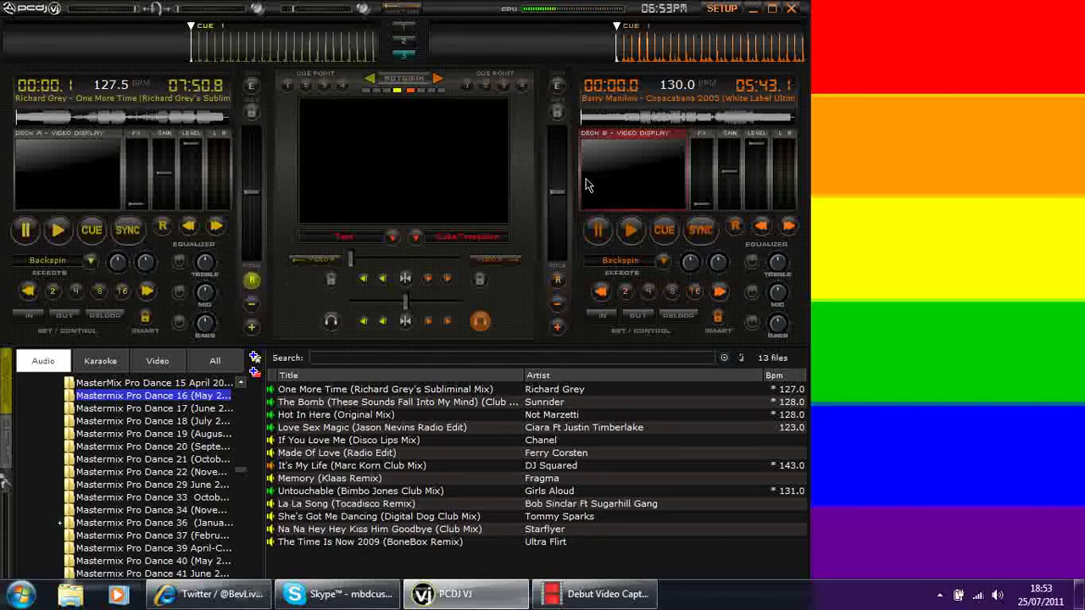
left_click(701, 231)
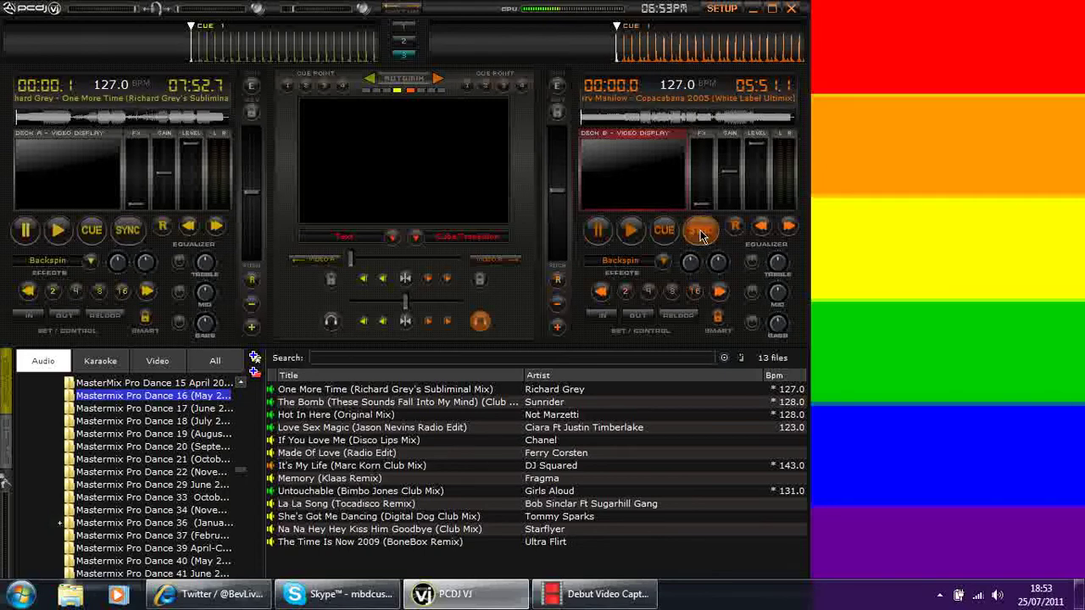
left_click(556, 280)
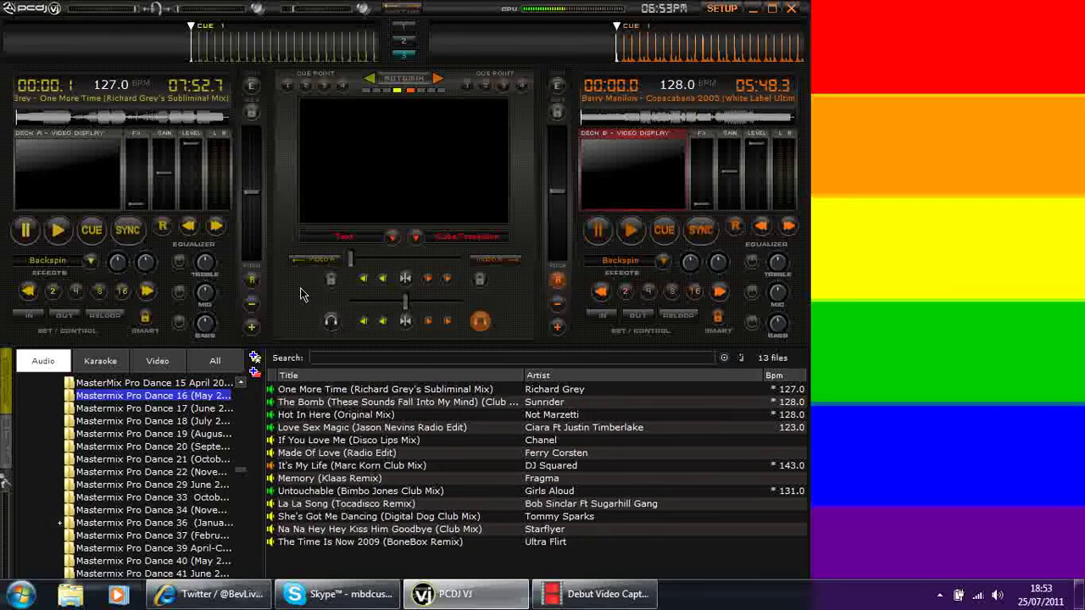
left_click(134, 235)
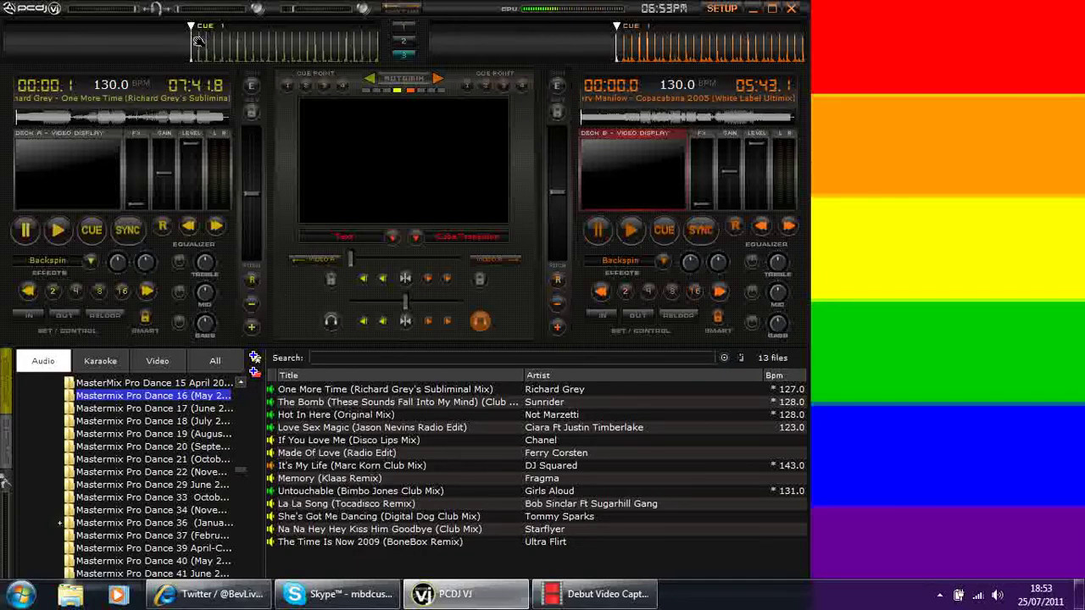
Zoom out the waveforms and nudge Deck A's start onto the first beat, monitoring it in headphones
left_click(402, 31)
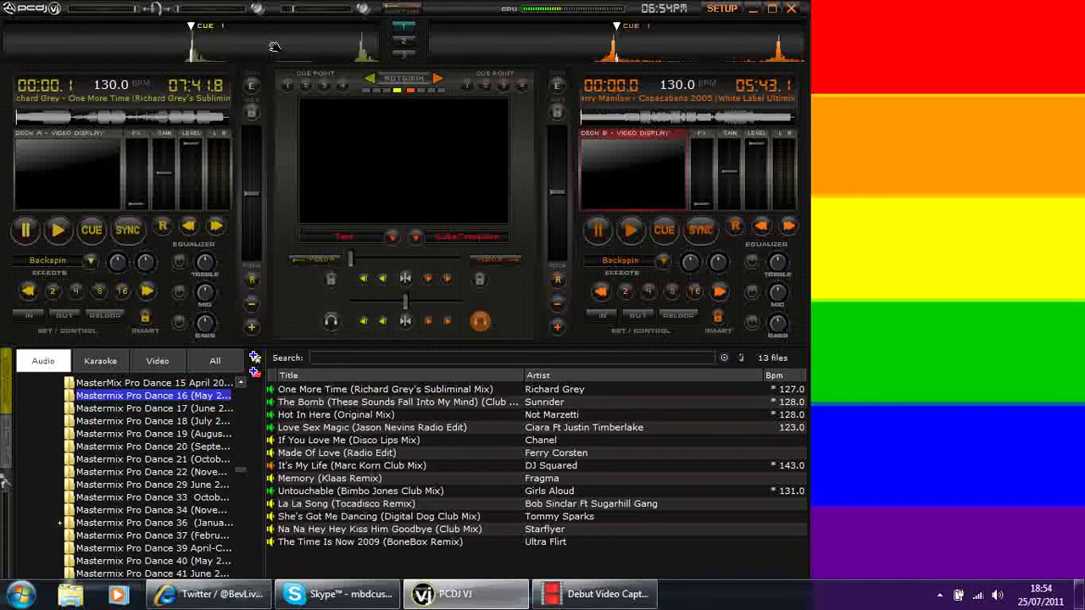
left_click(330, 320)
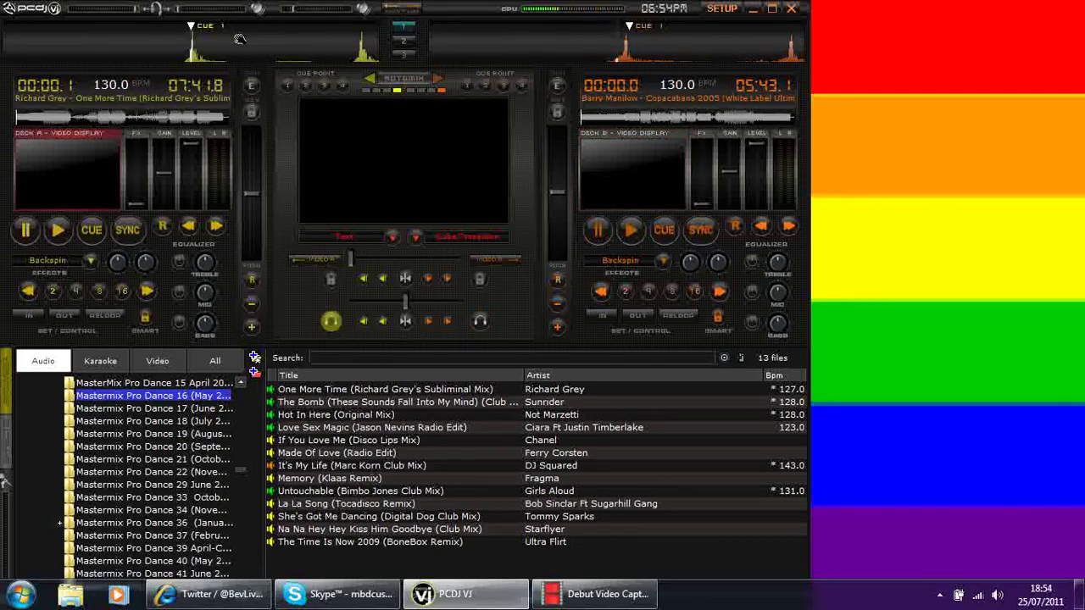
left_click_drag(240, 39, 248, 39)
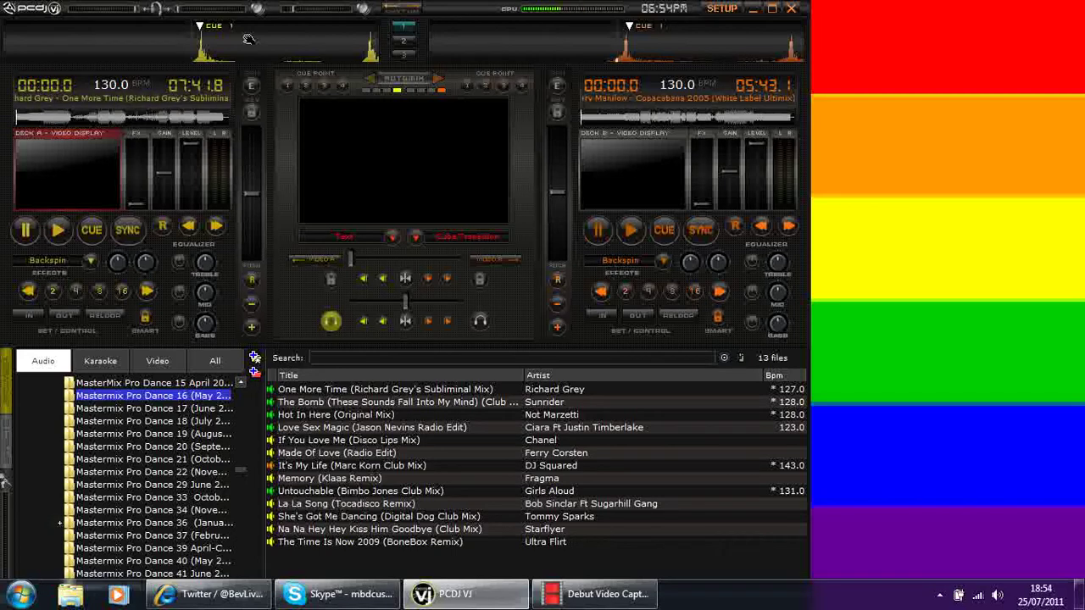
Play Deck B and Deck A together, then return both decks to their cue points
left_click(632, 235)
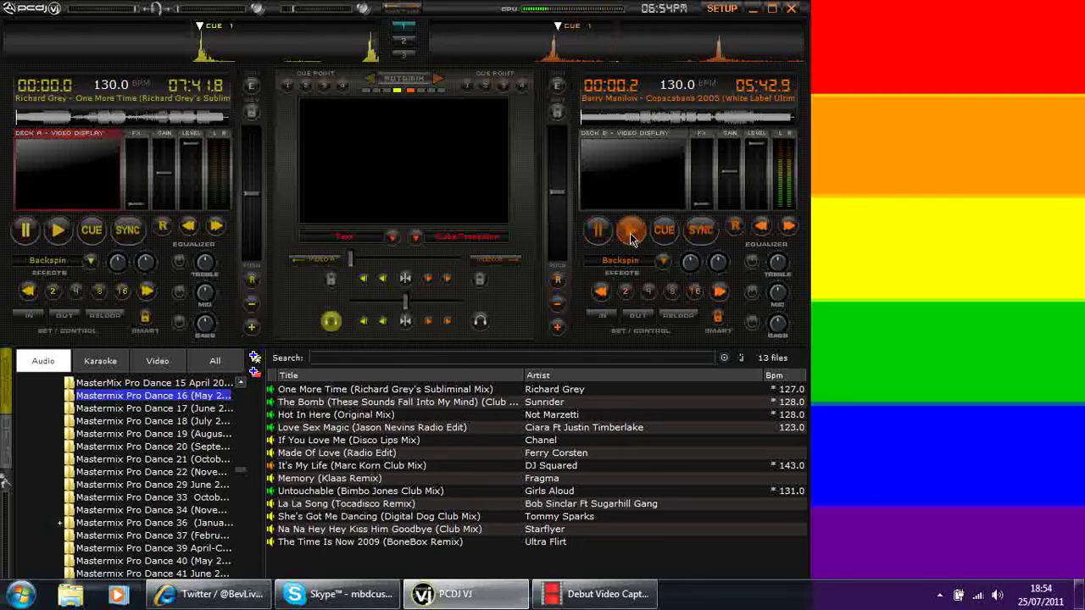
left_click(57, 231)
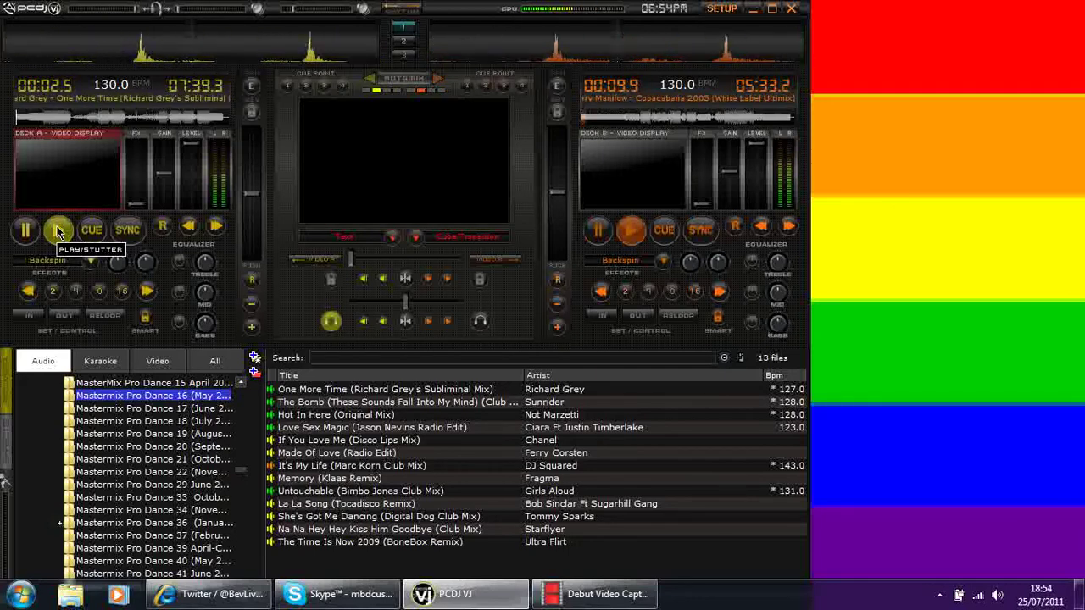
left_click(92, 229)
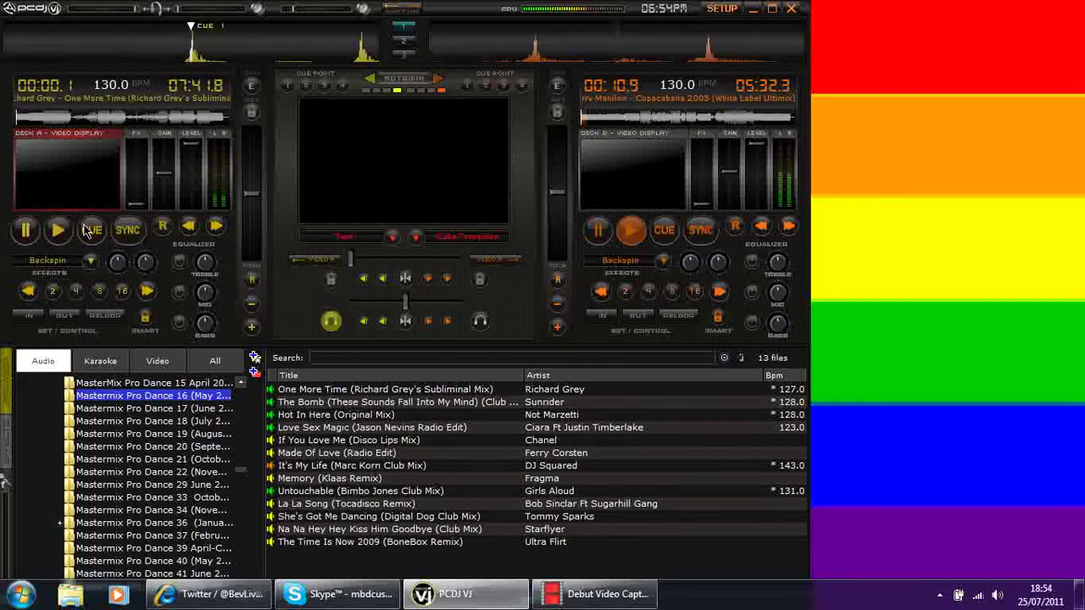
left_click(661, 261)
left_click(664, 236)
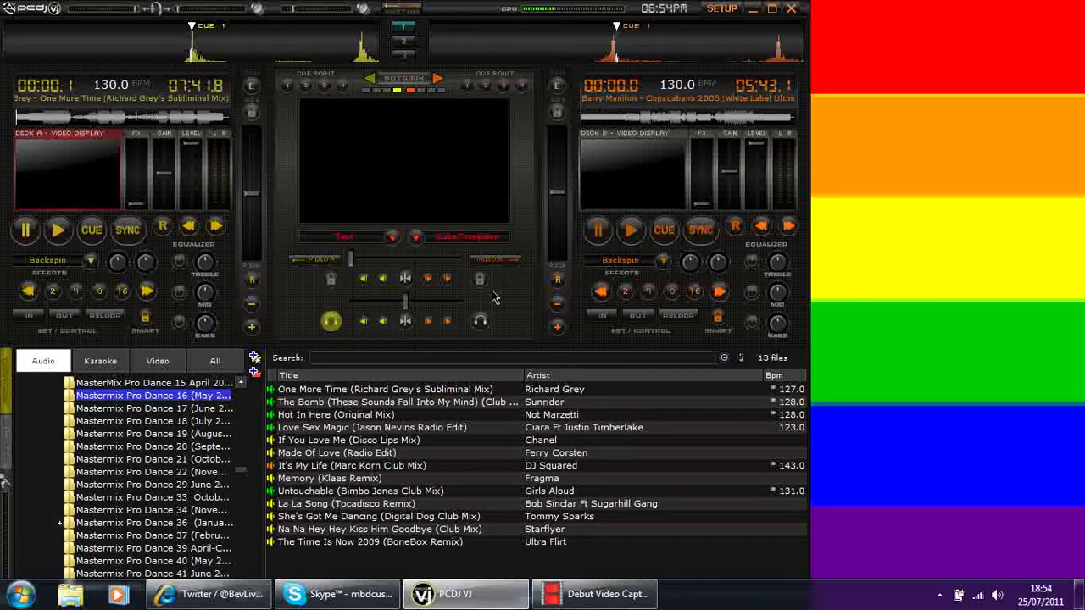
Monitor Deck B in headphones, fine-tune its start position, and show the cue points panel
left_click(480, 320)
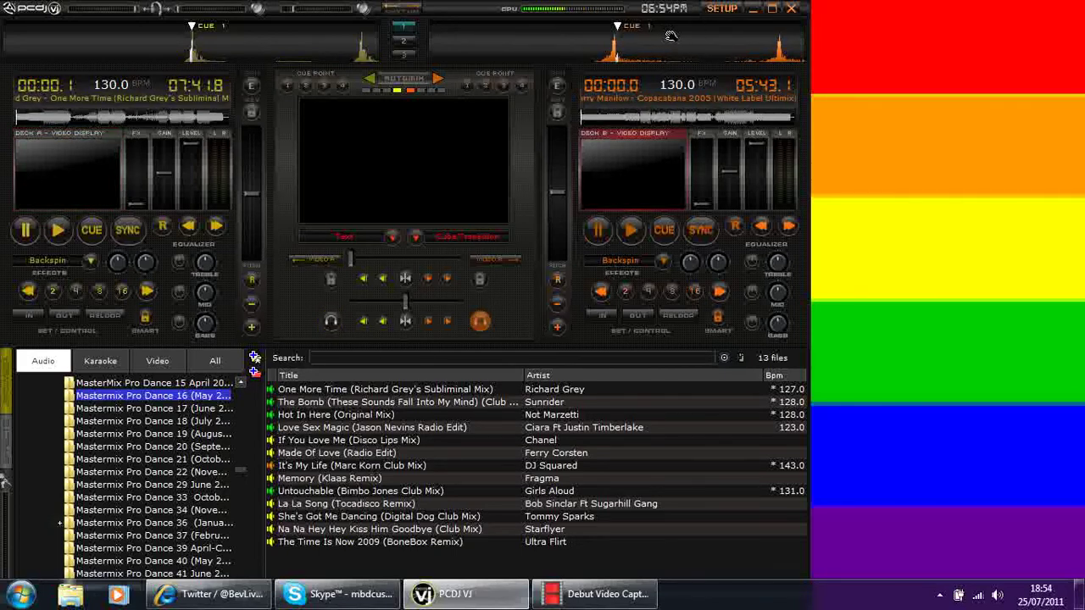
left_click_drag(670, 37, 669, 36)
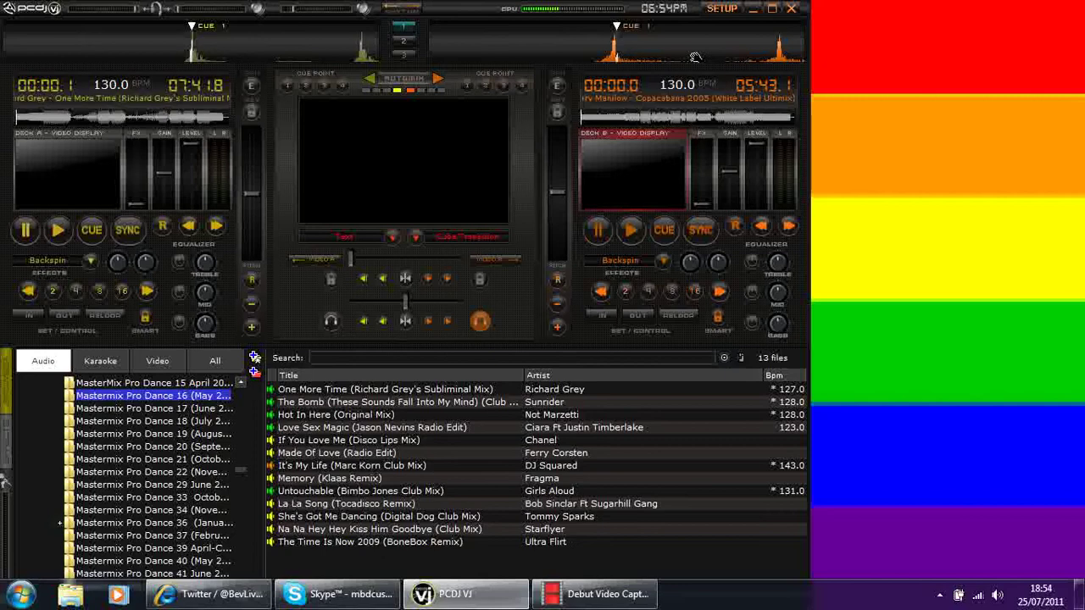
left_click_drag(655, 41, 659, 40)
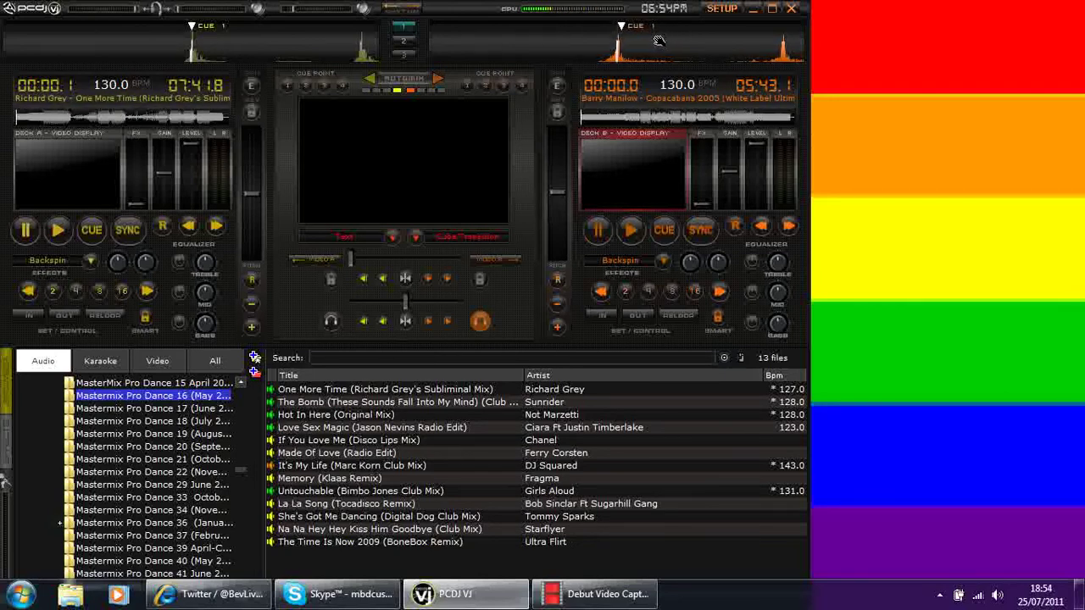
left_click_drag(660, 40, 658, 41)
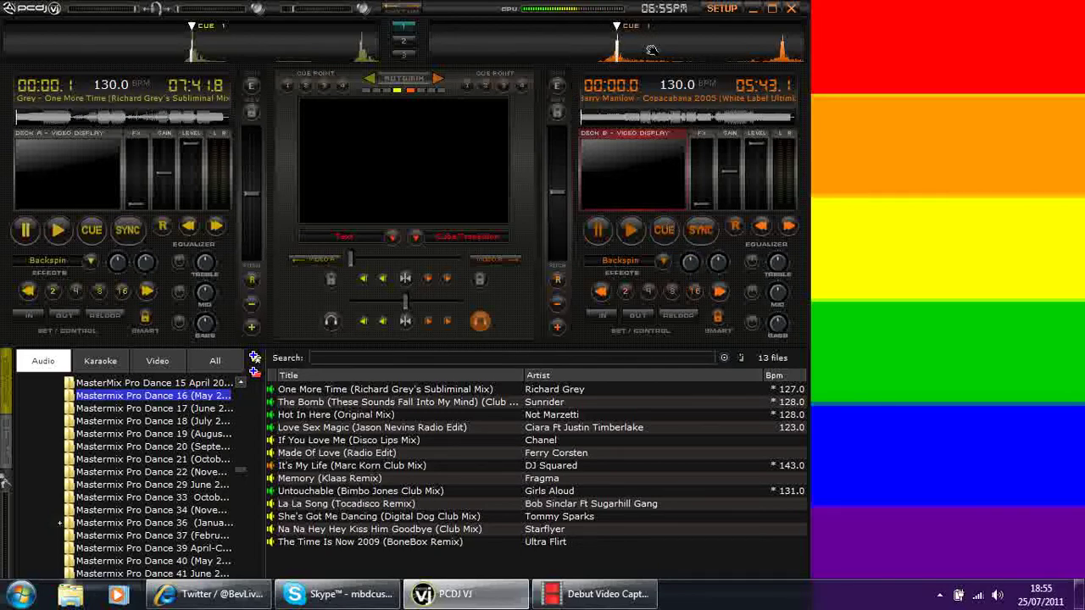
left_click(408, 12)
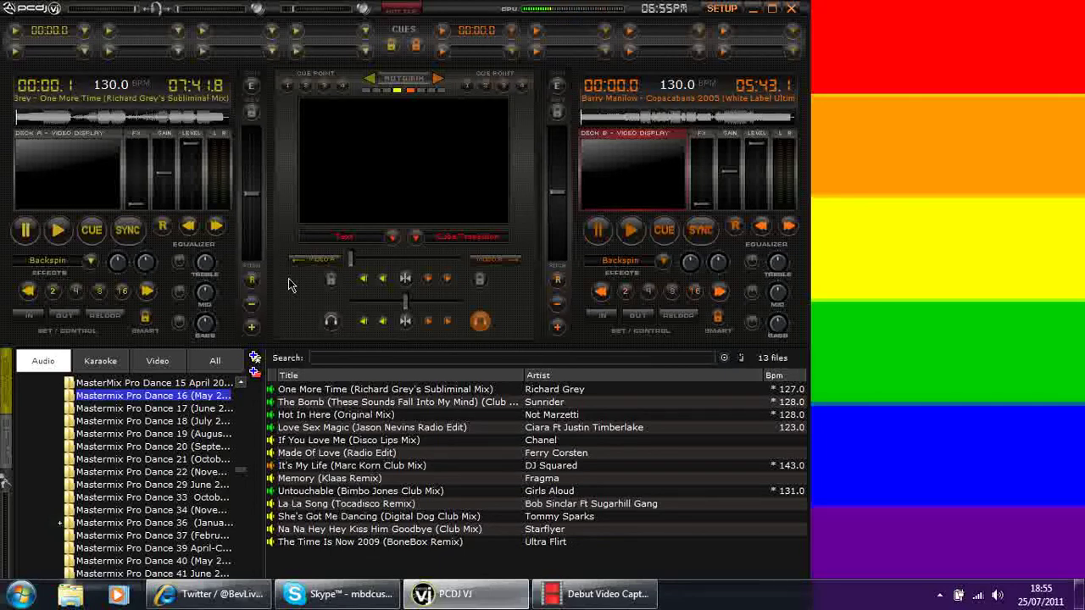
Show the combined waveform strip, preview both decks, cue deck B back, then show separate waveforms
left_click(396, 16)
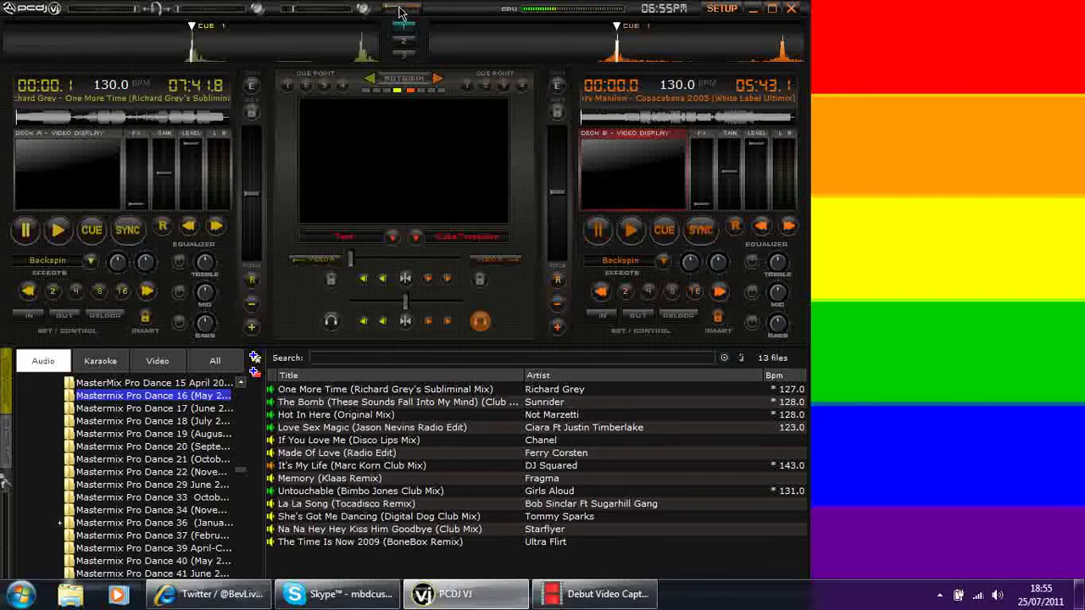
left_click(401, 11)
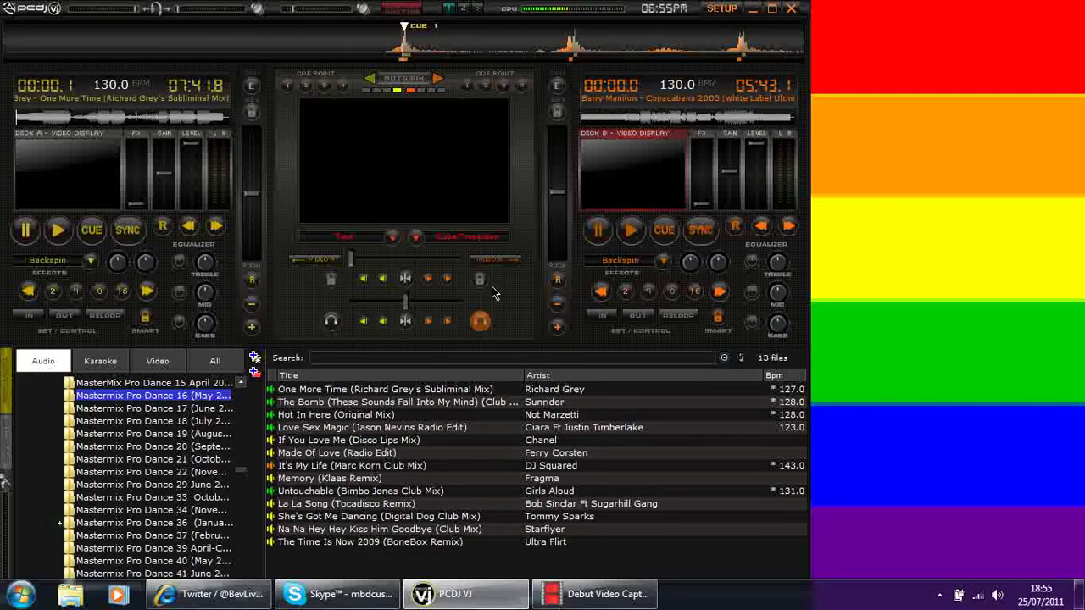
left_click(58, 231)
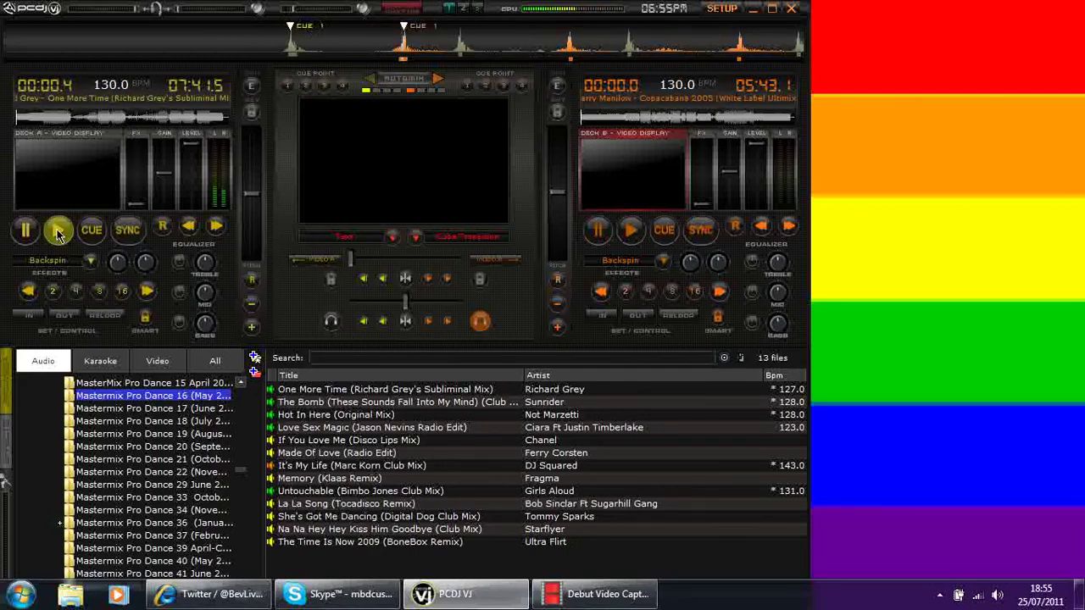
left_click(630, 232)
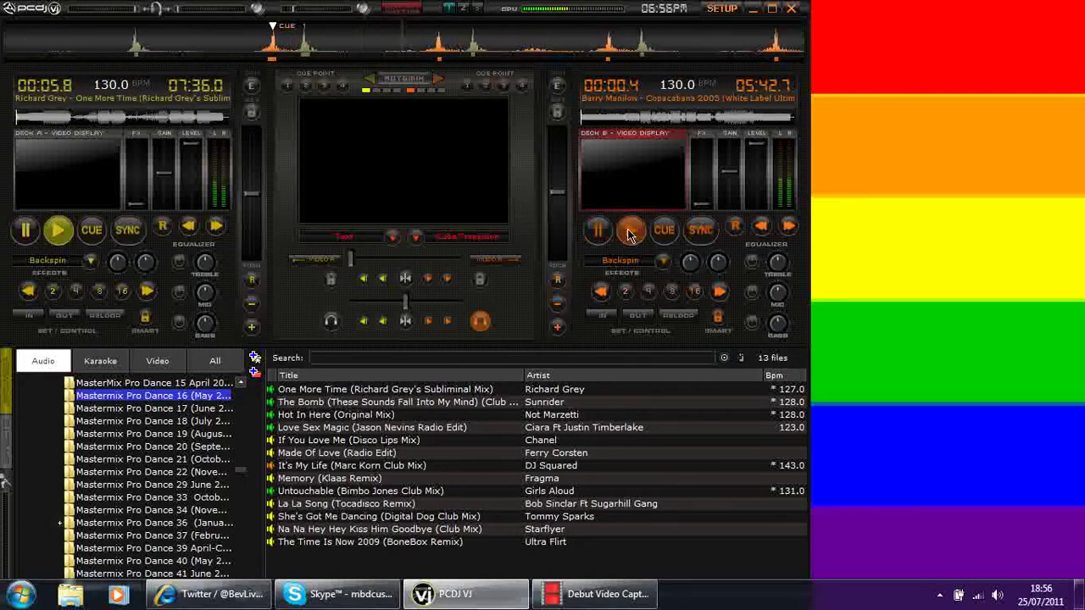
left_click(667, 230)
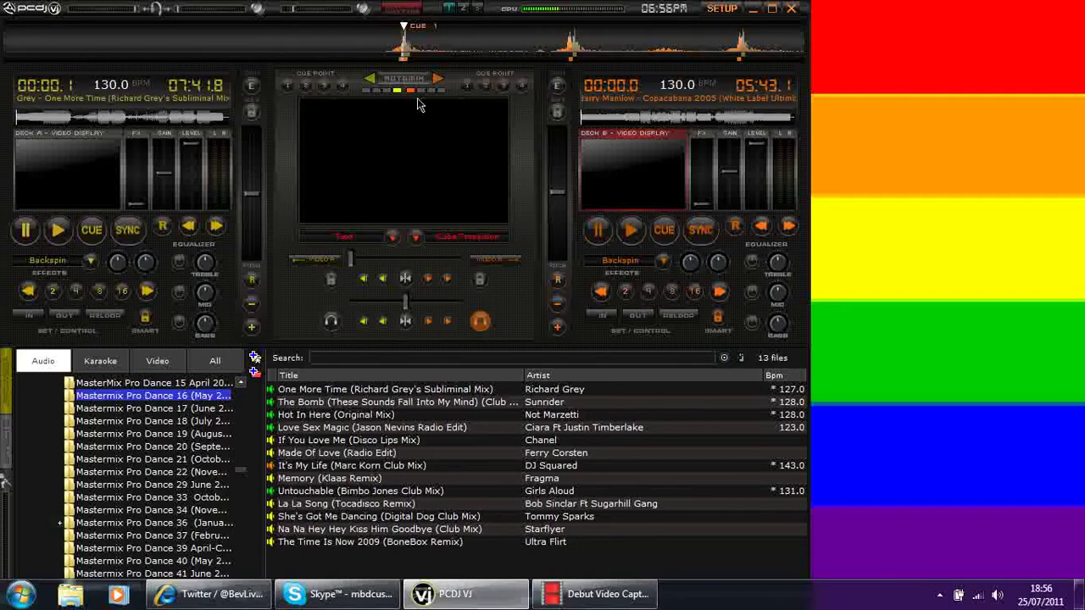
left_click(396, 10)
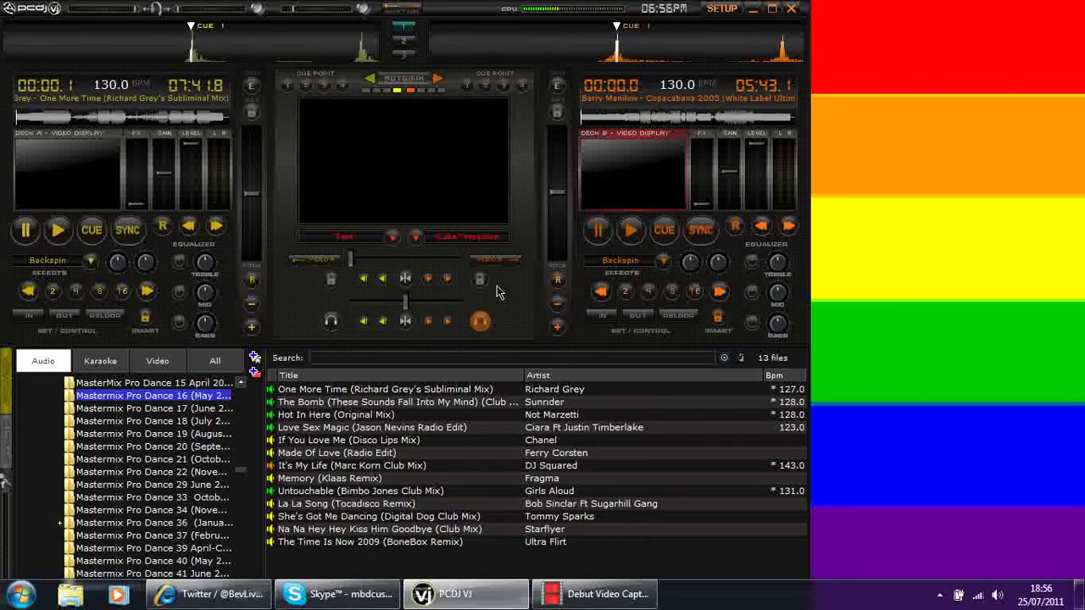
Play deck A from near its track end and start deck B with a 16-beat loop
left_click(57, 234)
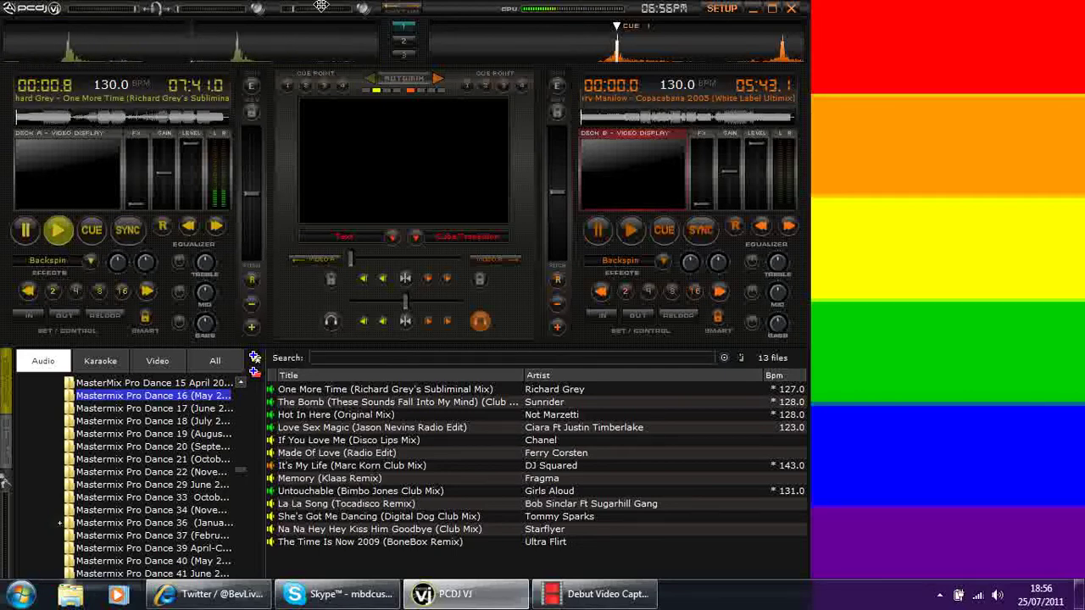
left_click(194, 123)
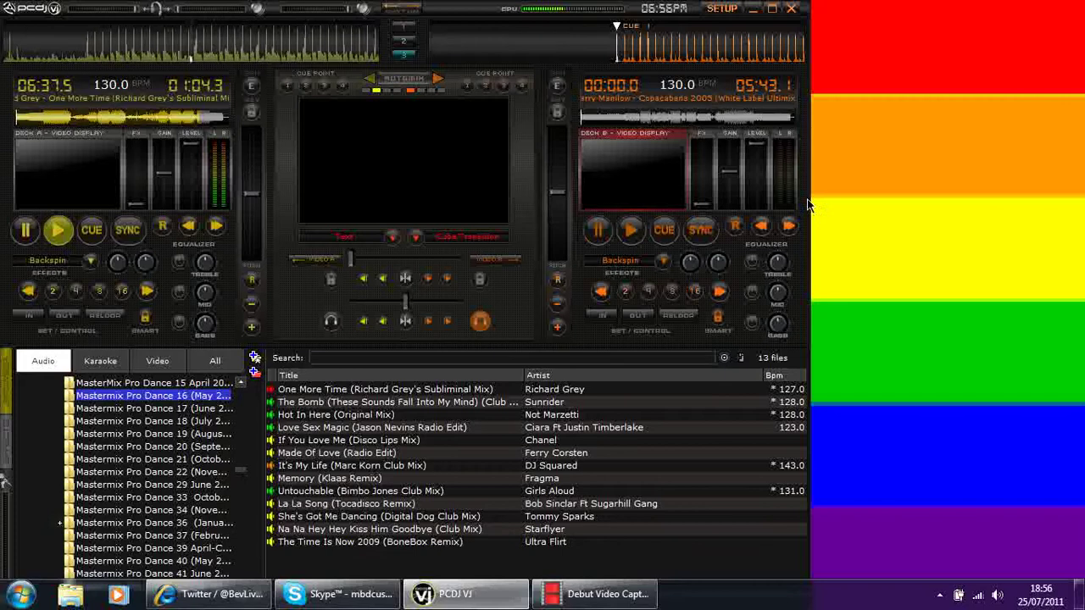
left_click(695, 291)
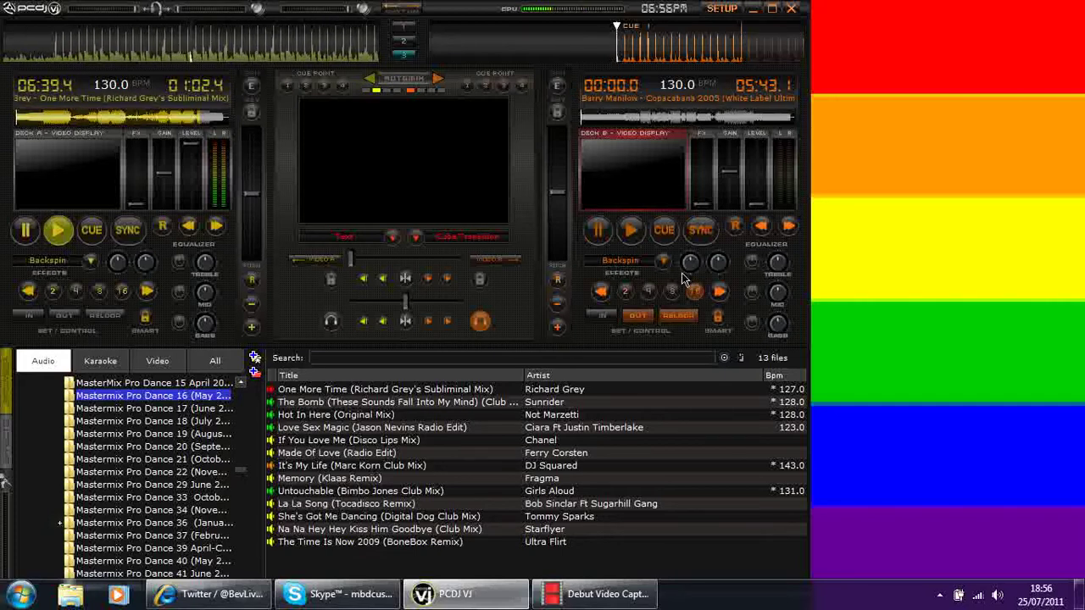
left_click(631, 238)
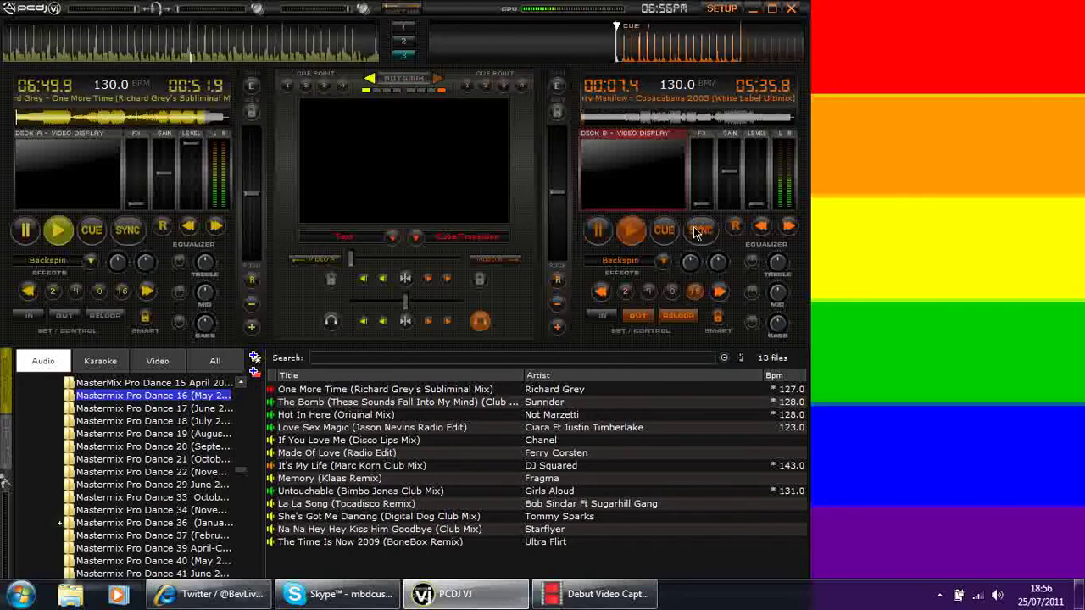
Restart deck B, raise its volume to full, apply Backspin, and cue it back
left_click(699, 231)
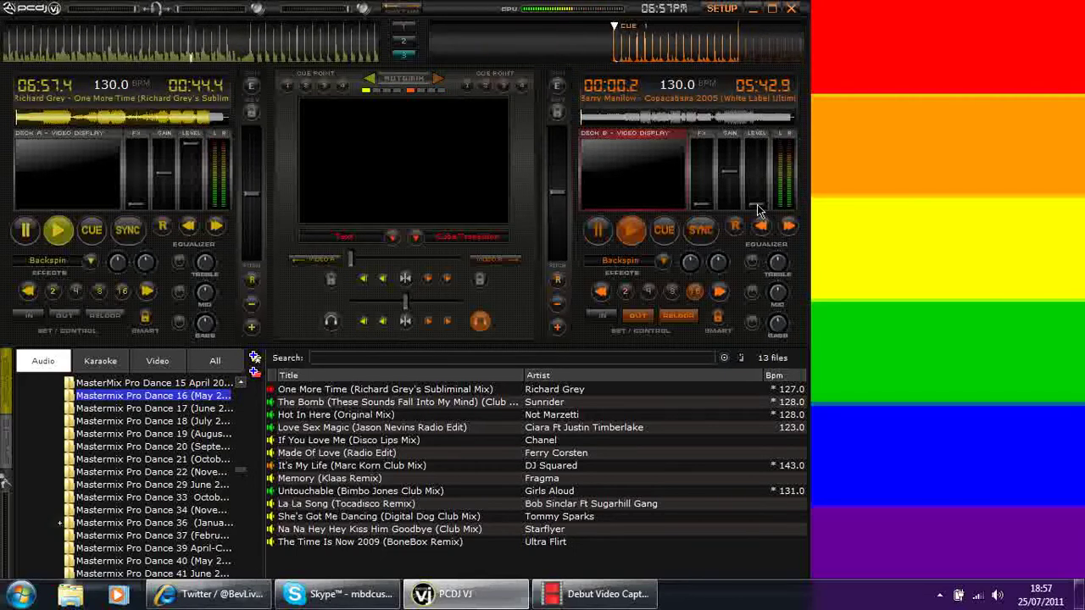
left_click_drag(757, 205, 754, 128)
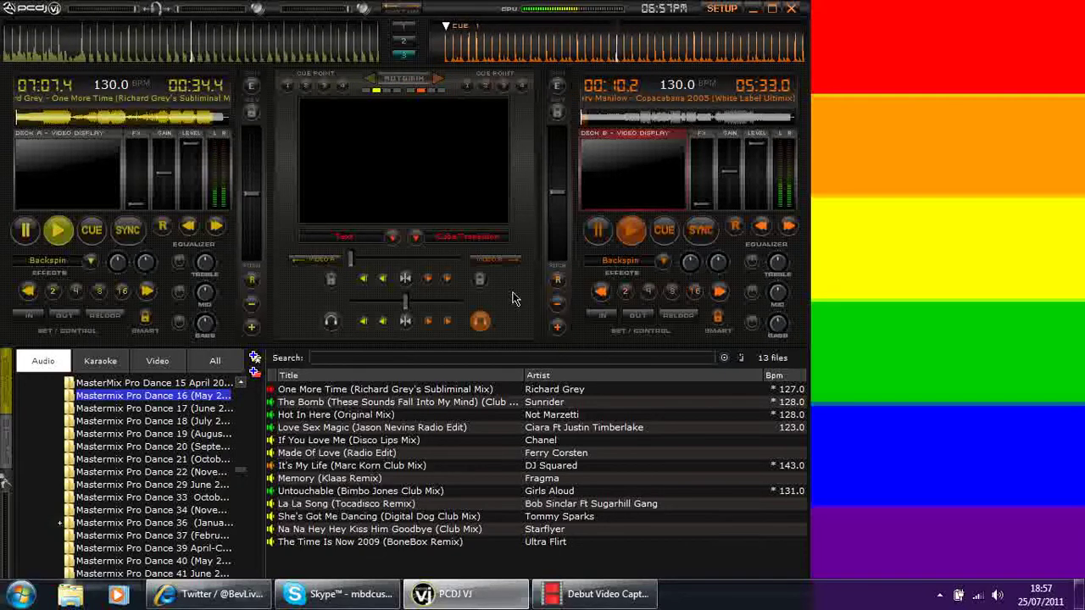
left_click(622, 263)
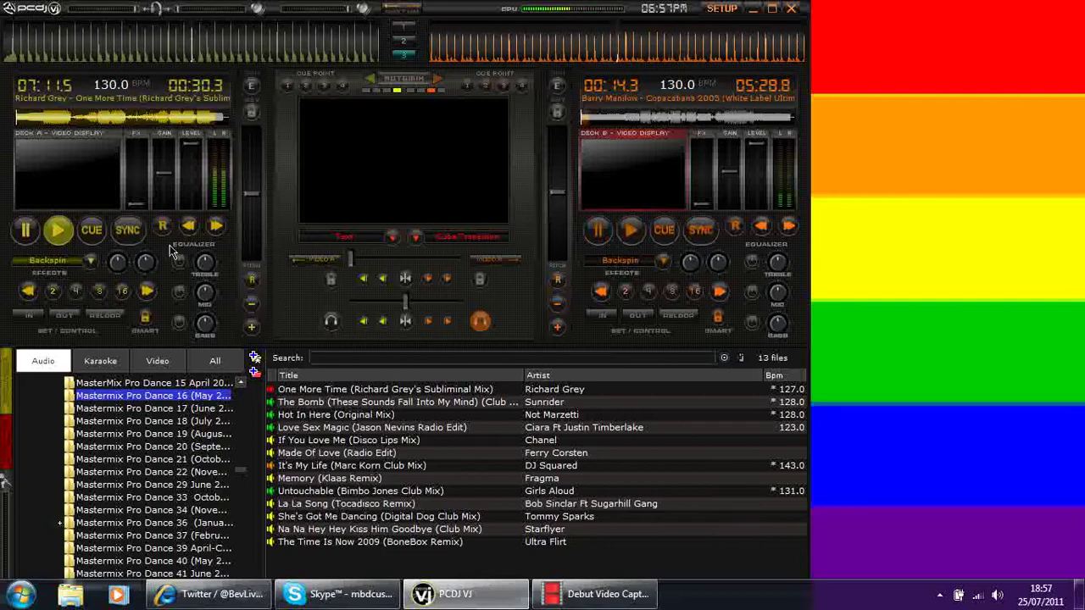
left_click(664, 230)
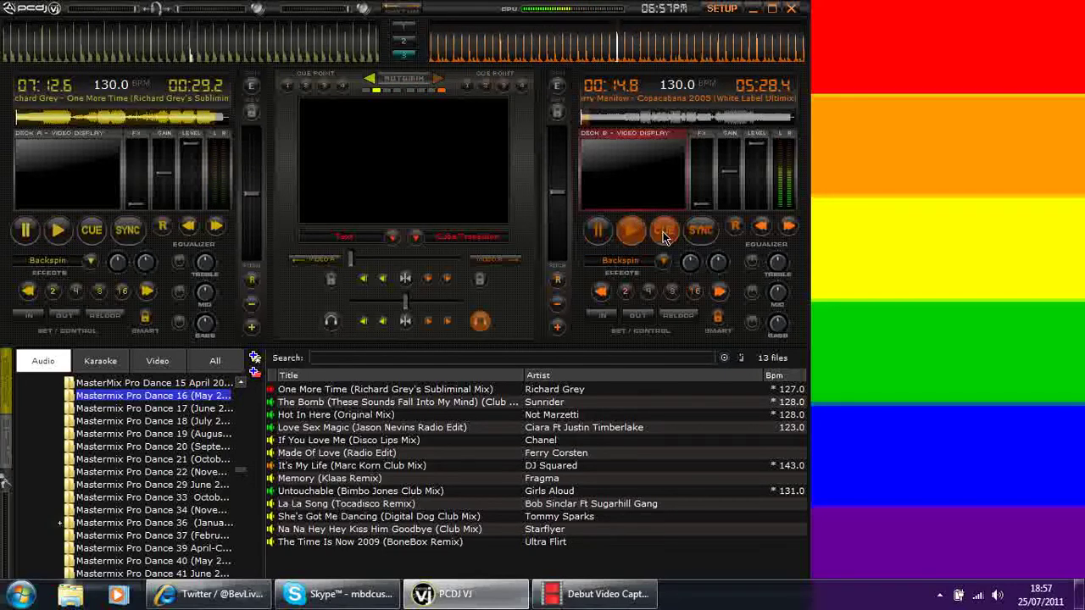
Return deck A to its cue point at the start of One More Time
left_click(52, 231)
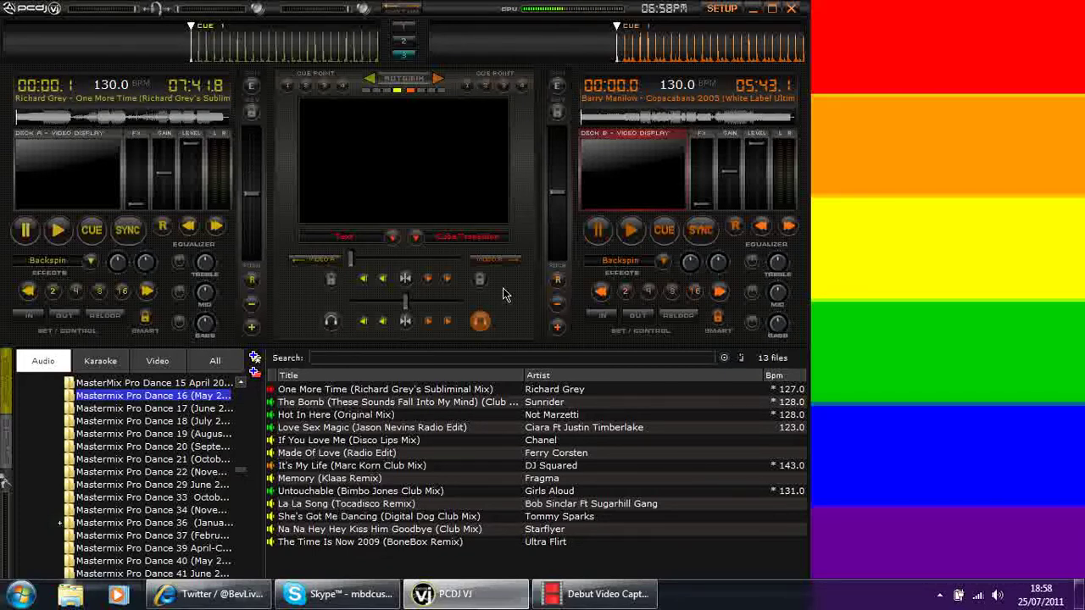
left_click(664, 262)
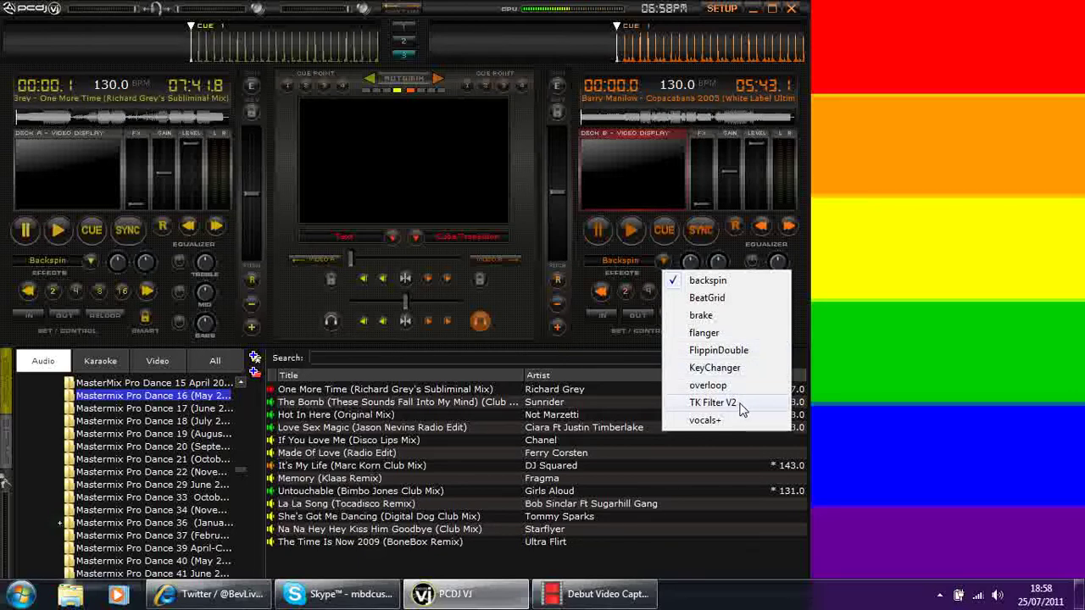
left_click(504, 298)
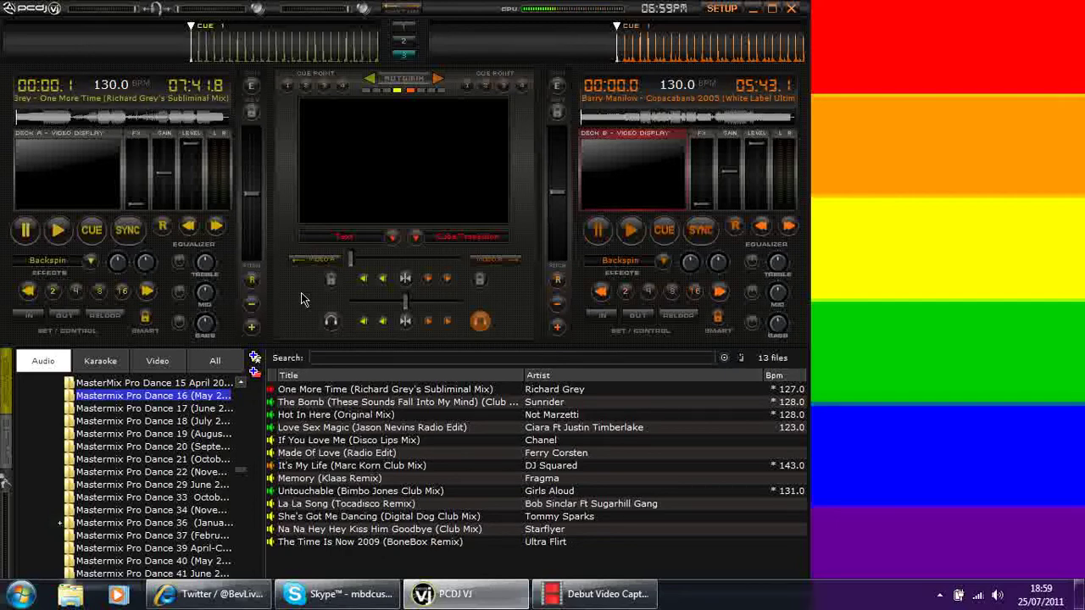
left_click(91, 261)
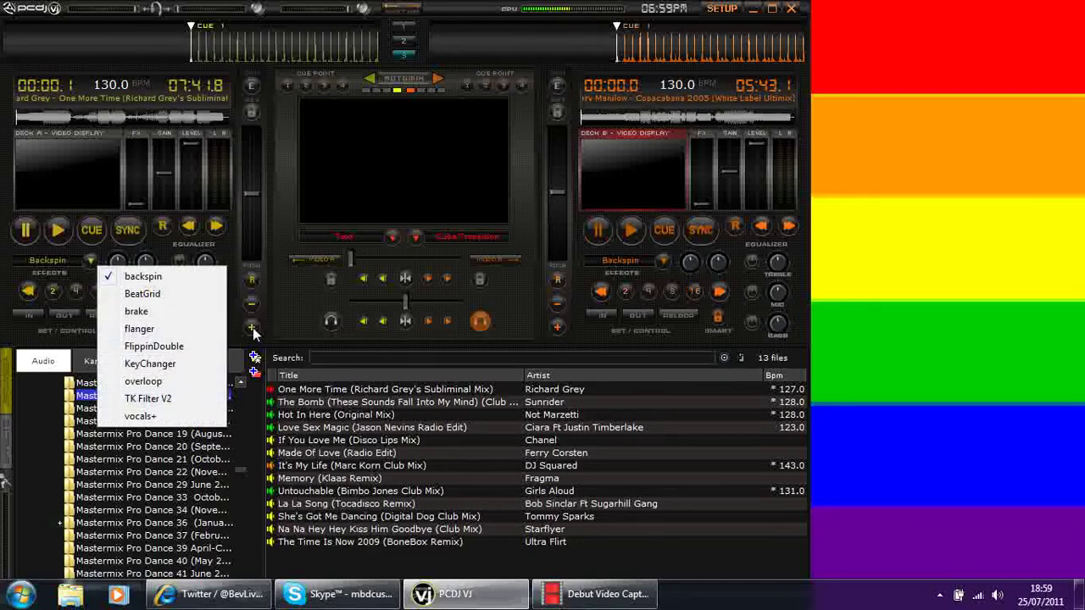
left_click(273, 280)
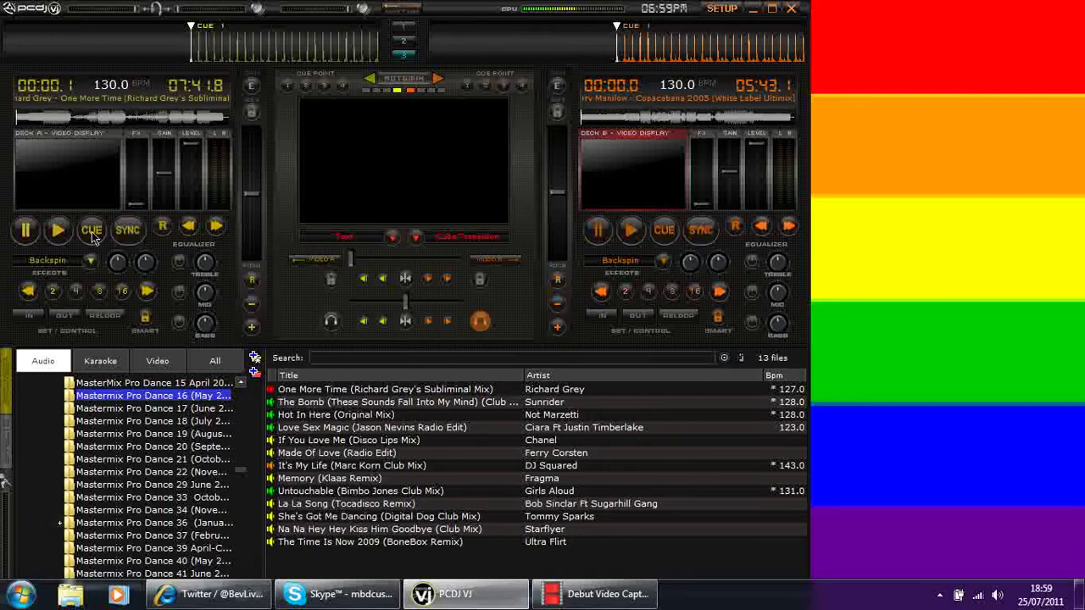
Play deck A from its cue, monitor it in headphones, then start deck B alongside
left_click(59, 234)
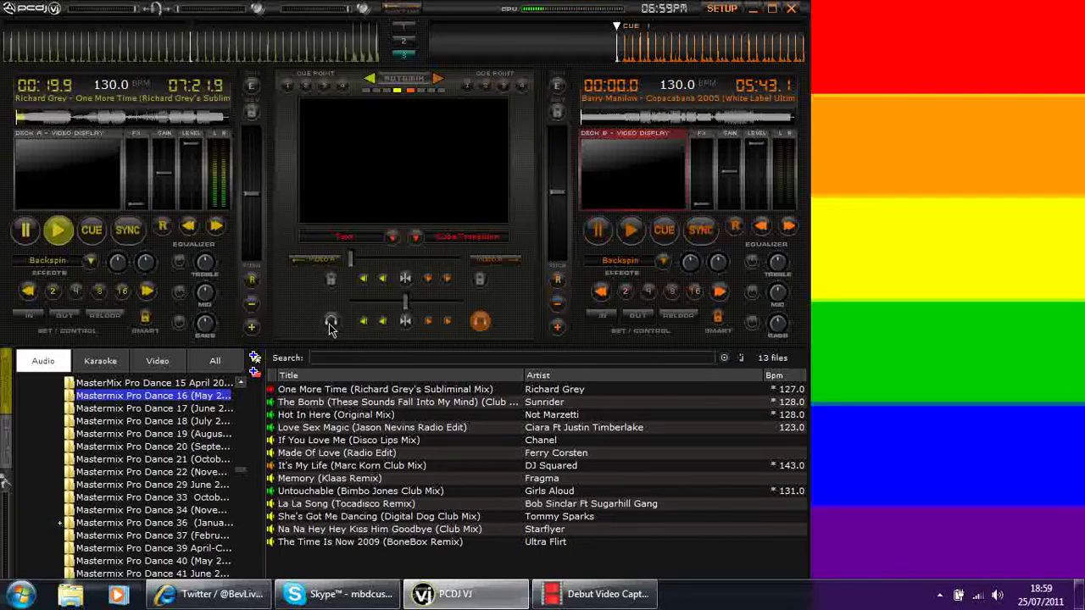
left_click(308, 259)
left_click(629, 237)
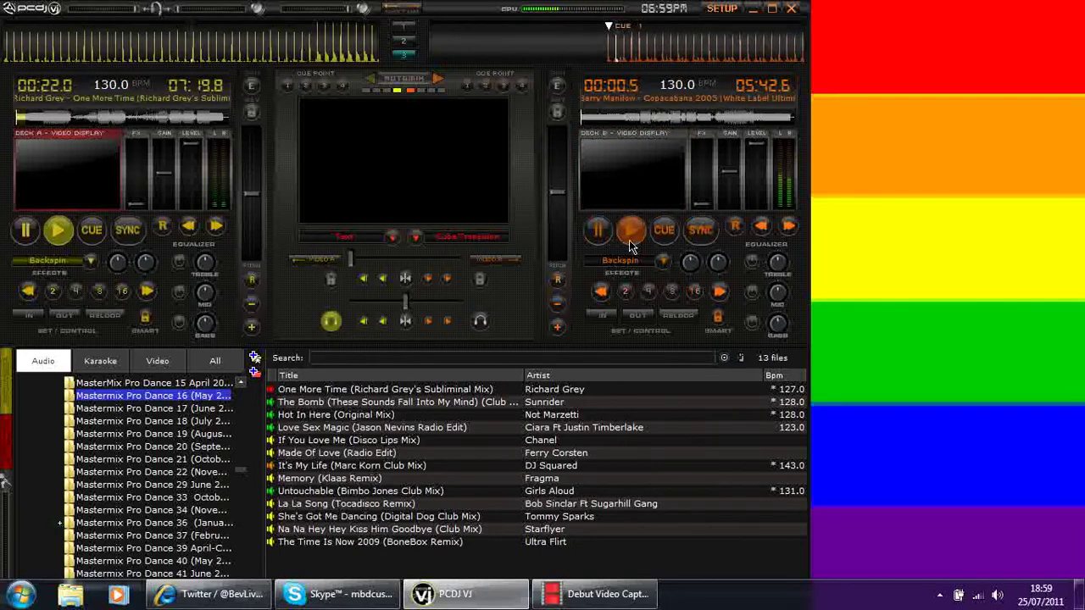